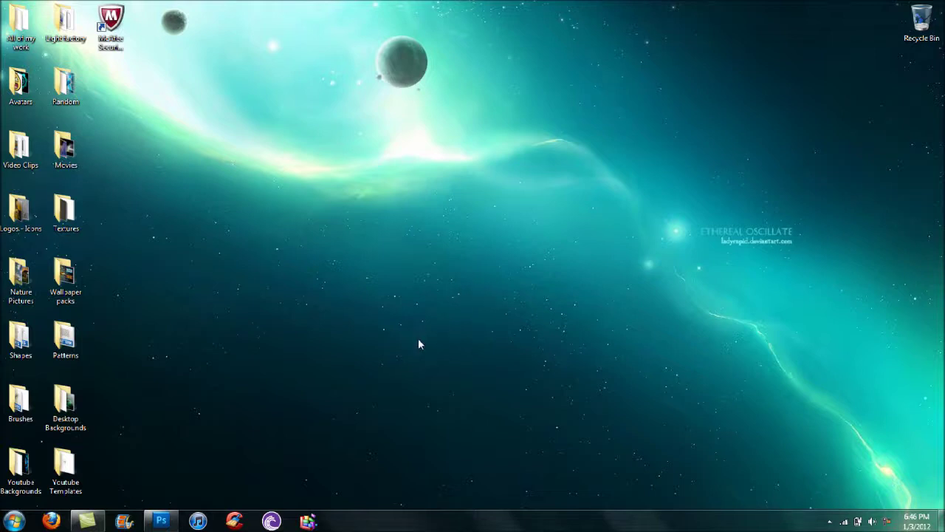
Restore Photoshop to show the finished open-book mock-up with its curled page corner.
click(160, 521)
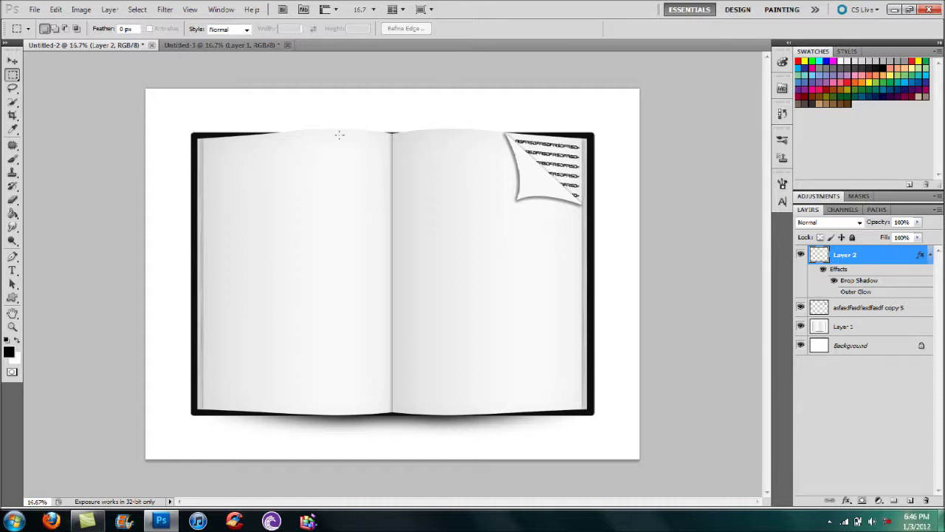
Switch to the plain Untitled-3 book, add an empty Layer 2 above Layer 1, and pick the Pen tool.
click(238, 44)
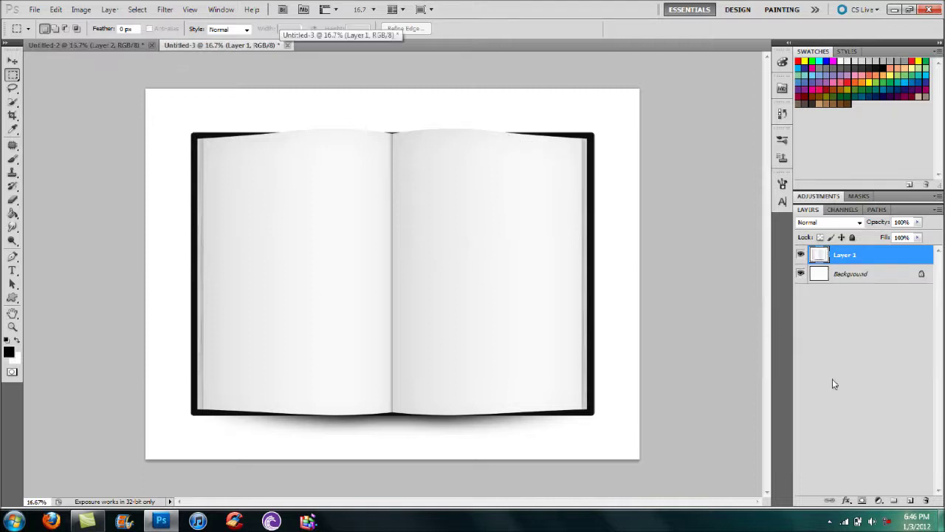
click(909, 500)
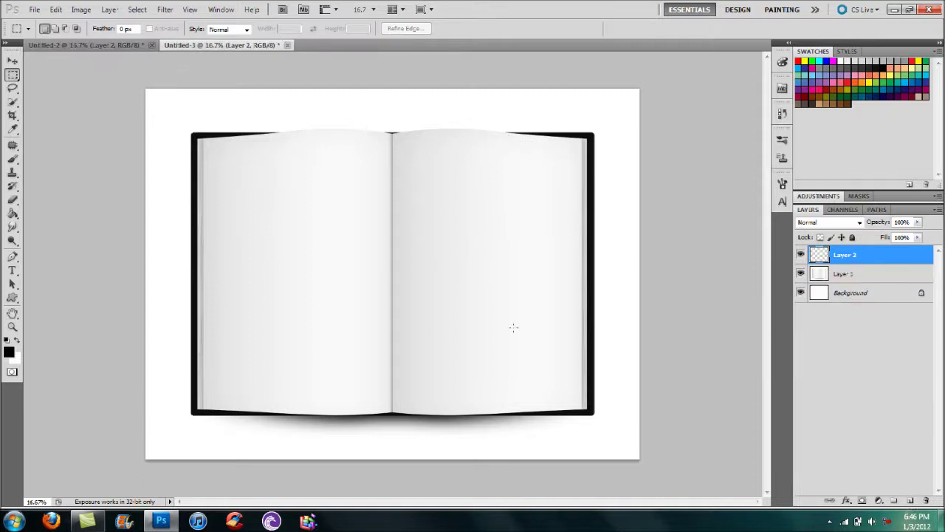
click(11, 257)
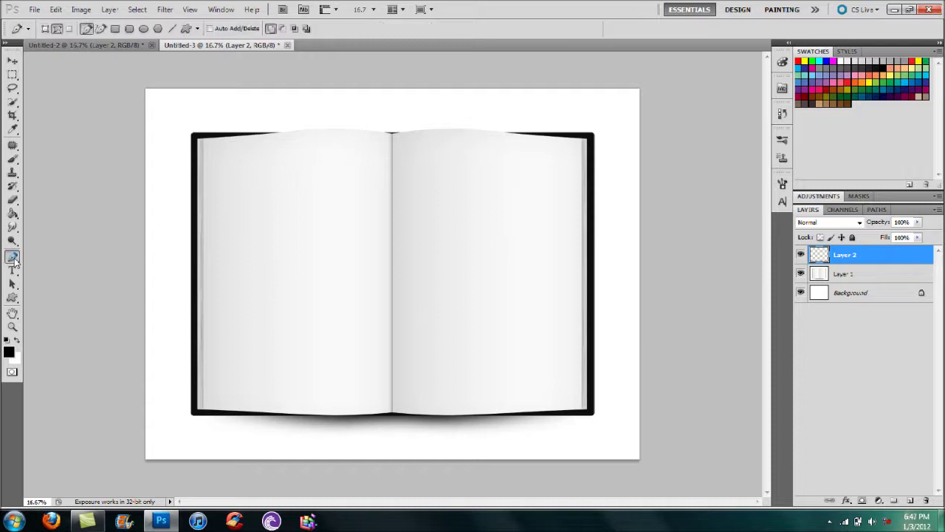
Set the Pen to Paths mode, then draw and discard a four-point trial path.
click(58, 29)
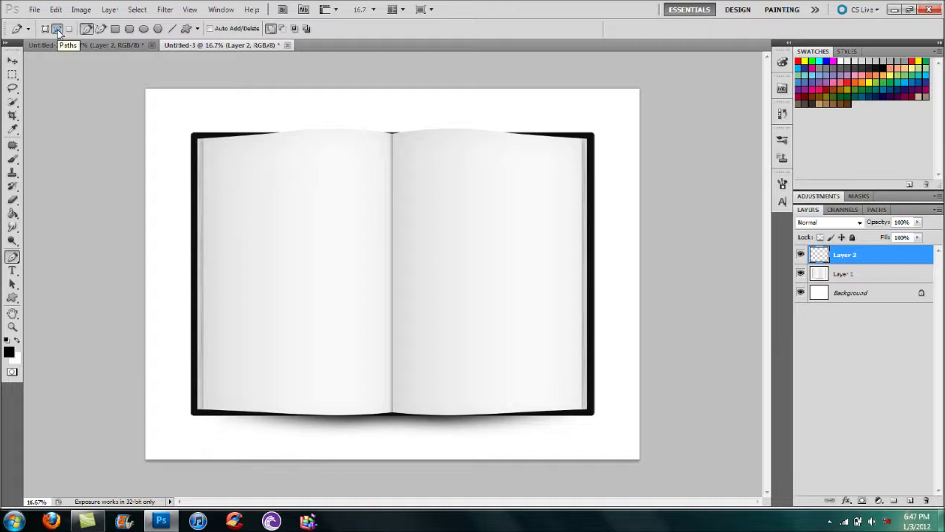
click(358, 182)
click(559, 199)
click(492, 292)
click(376, 239)
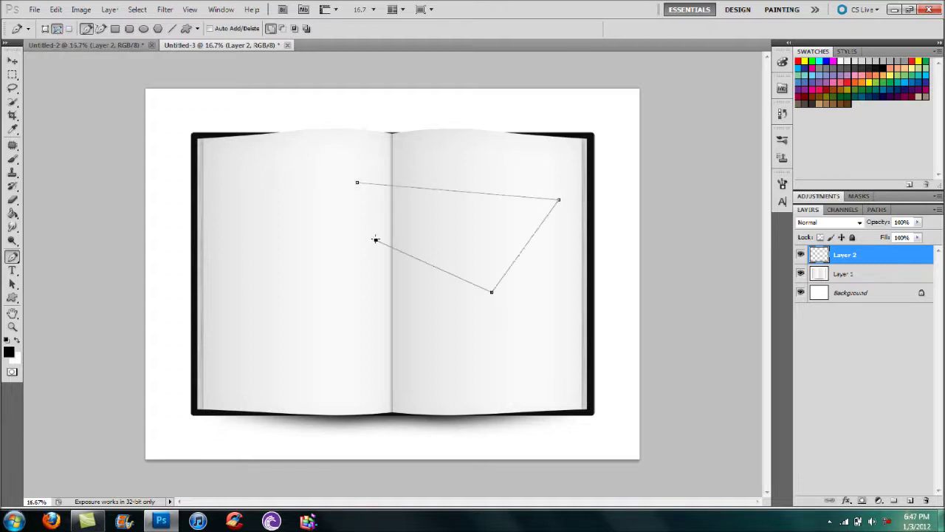
key(Return)
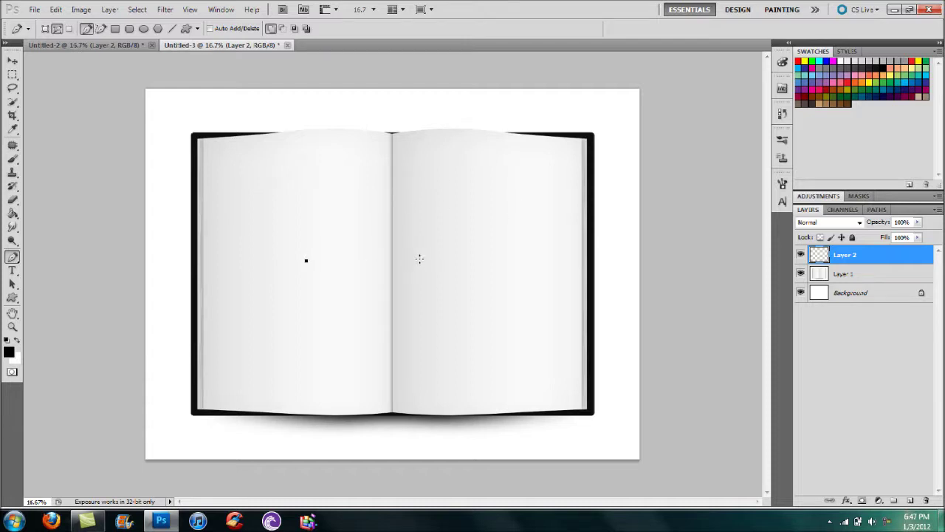
Draw a closed, curved-sided triangle path with a sharp peak at the left page's spine.
click(397, 260)
click(348, 222)
drag(349, 223, 335, 198)
alt+click(348, 222)
drag(308, 261, 272, 278)
drag(271, 278, 272, 276)
click(272, 276)
Fill the path with white, hide its outline, and move the white shape onto the right page.
right_click(346, 247)
click(376, 313)
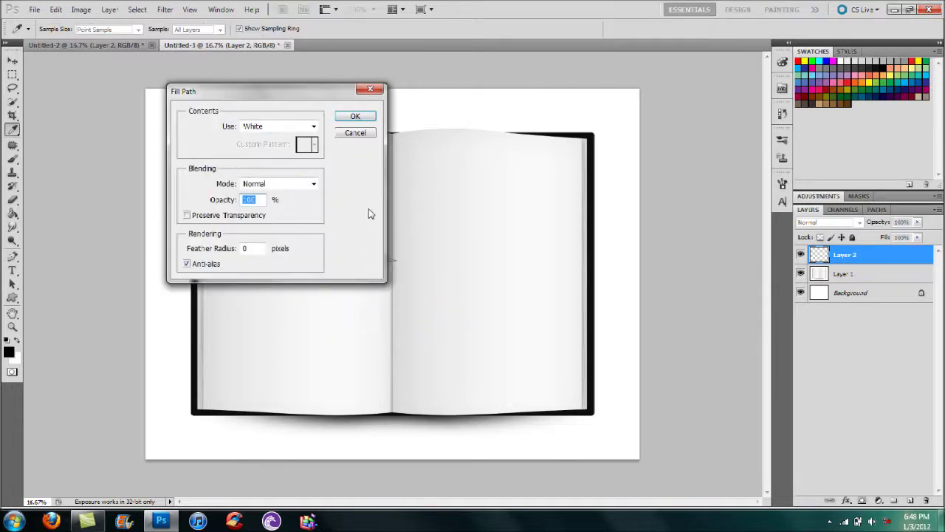
click(345, 118)
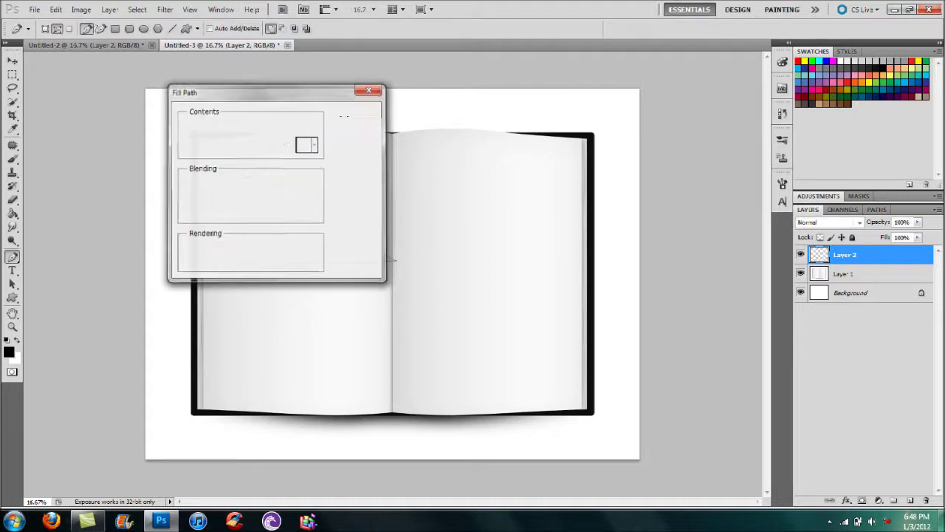
key(ctrl+h)
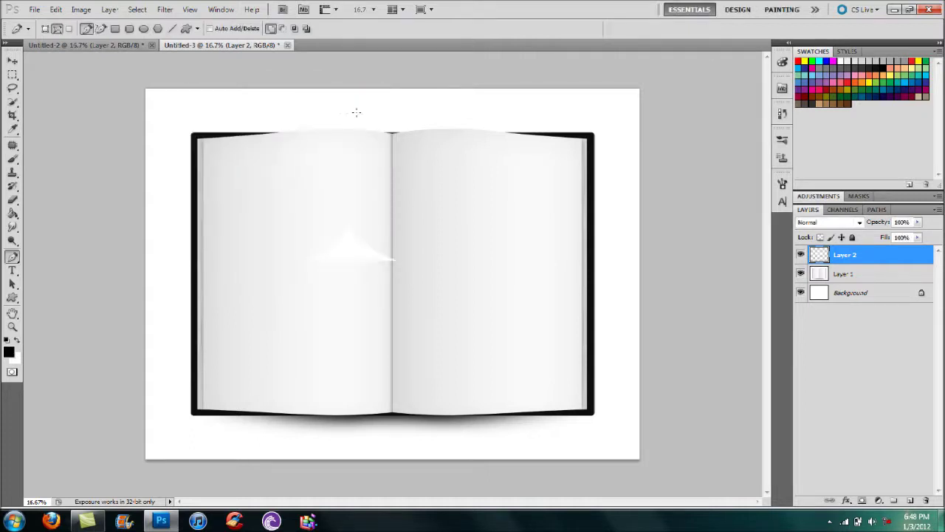
key(v)
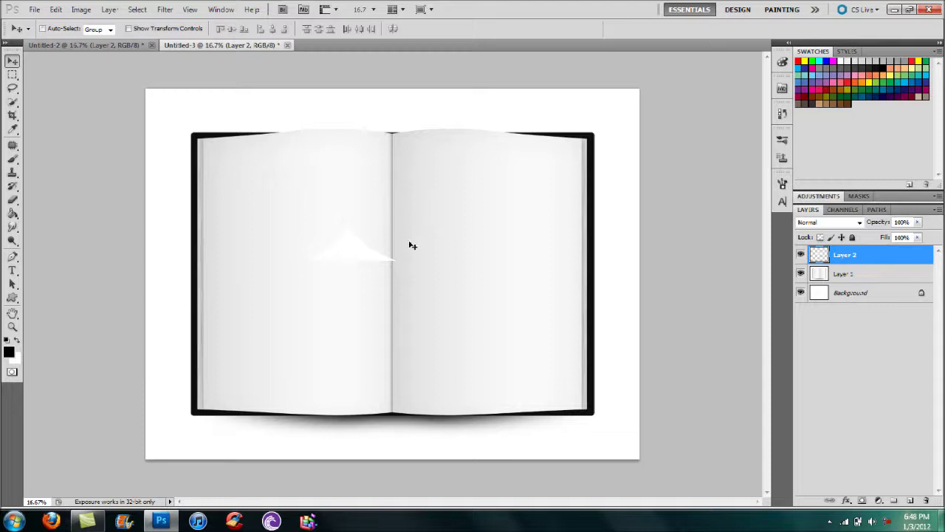
drag(358, 253, 485, 205)
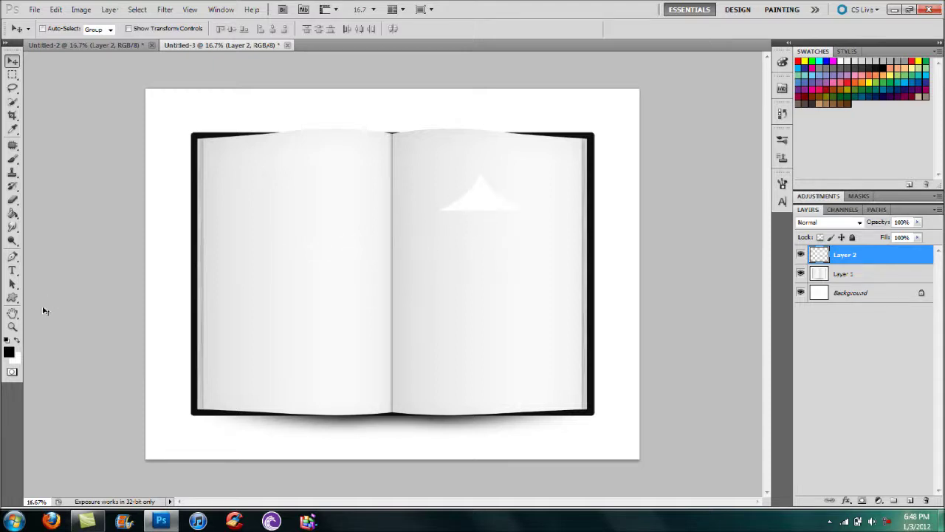
Sample the page's light grey f7f7f7 and paint-bucket the triangle with it.
click(9, 353)
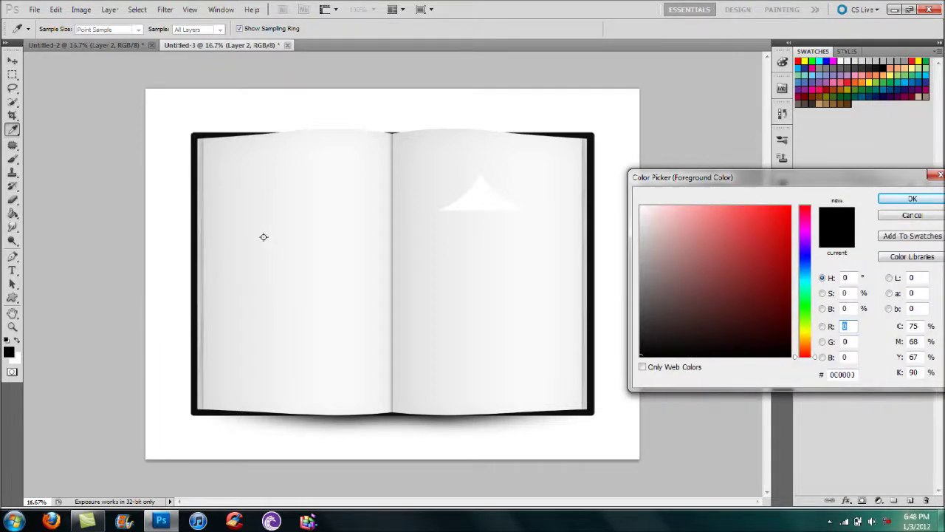
click(311, 237)
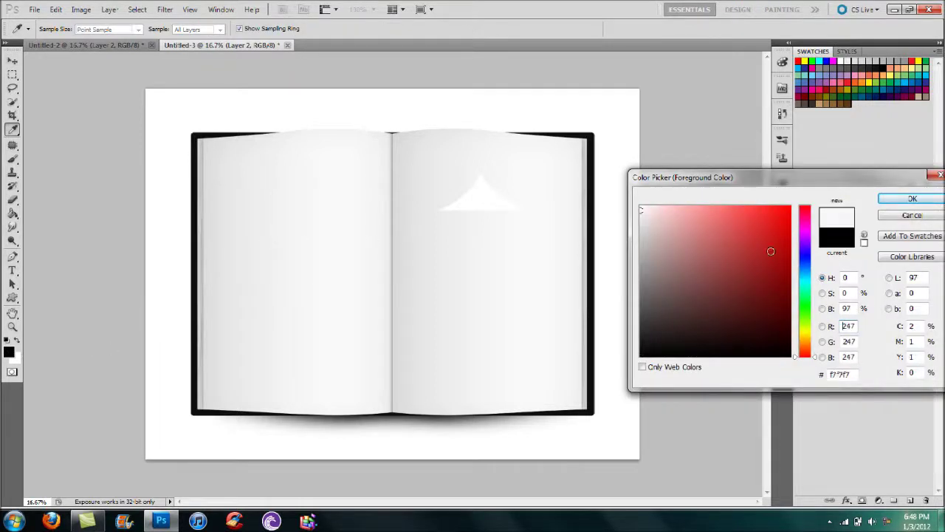
click(890, 201)
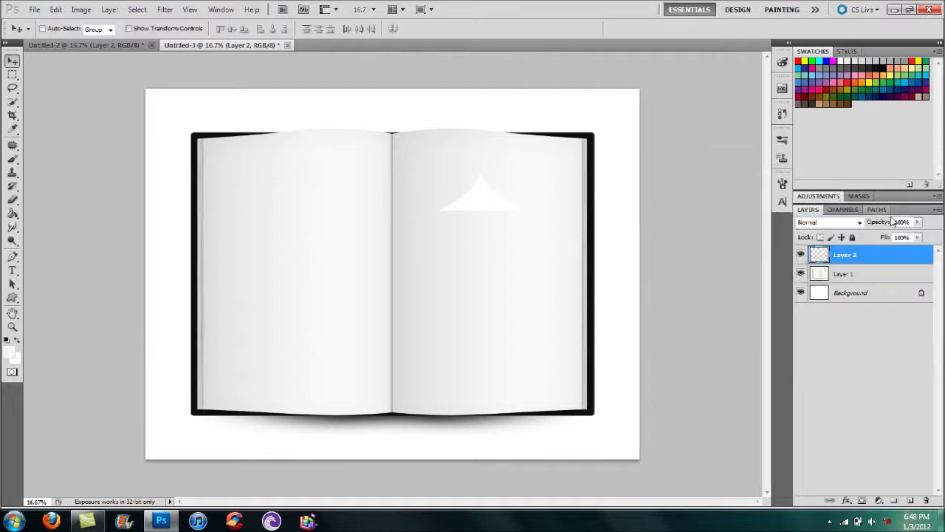
click(12, 214)
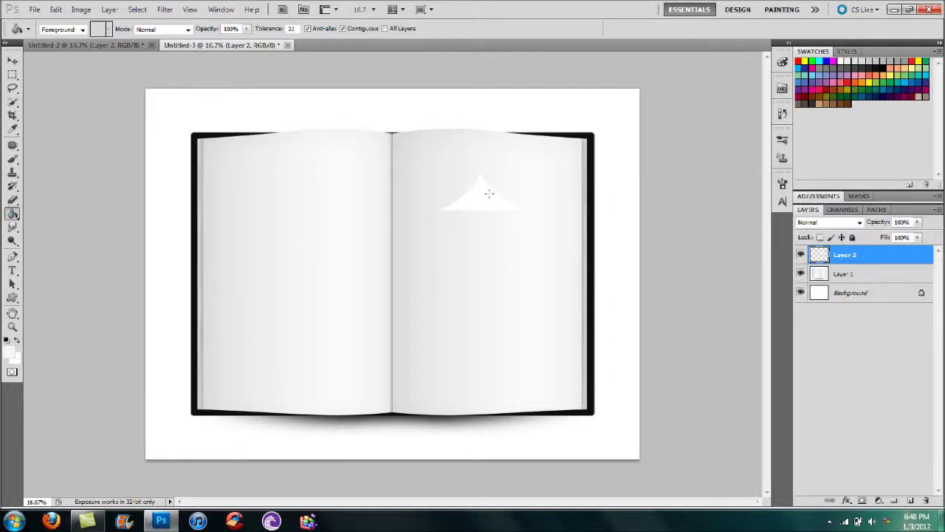
click(481, 199)
click(13, 61)
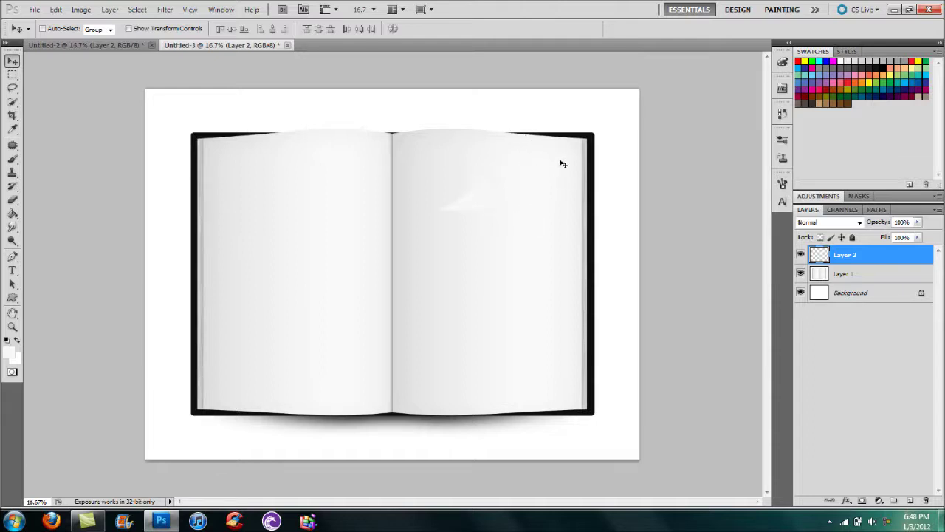
Free-transform the grey shape, rotating it about -136° into the right page's top-right corner.
key(ctrl+t)
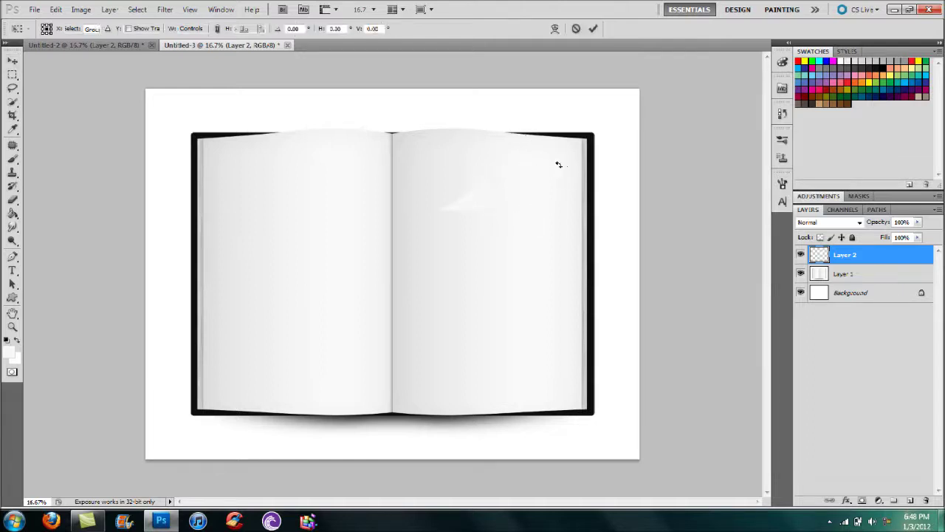
drag(547, 232, 592, 187)
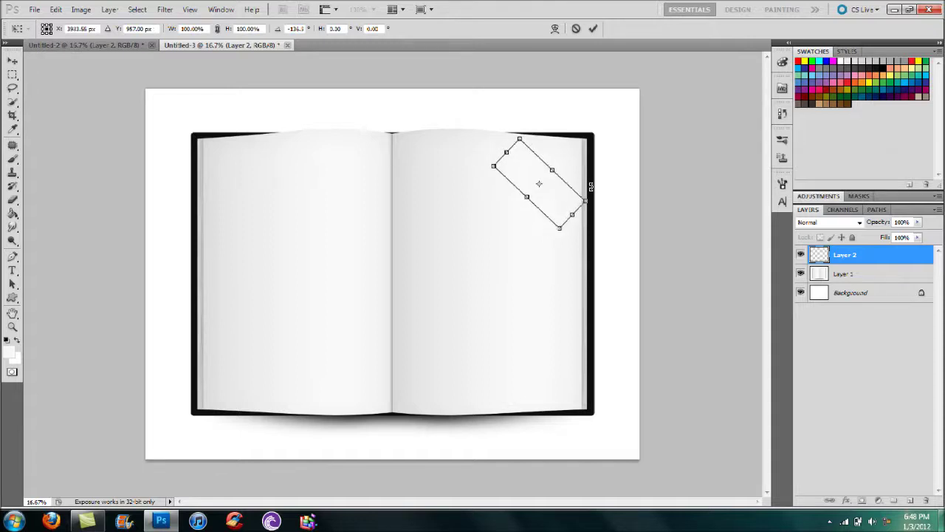
key(Return)
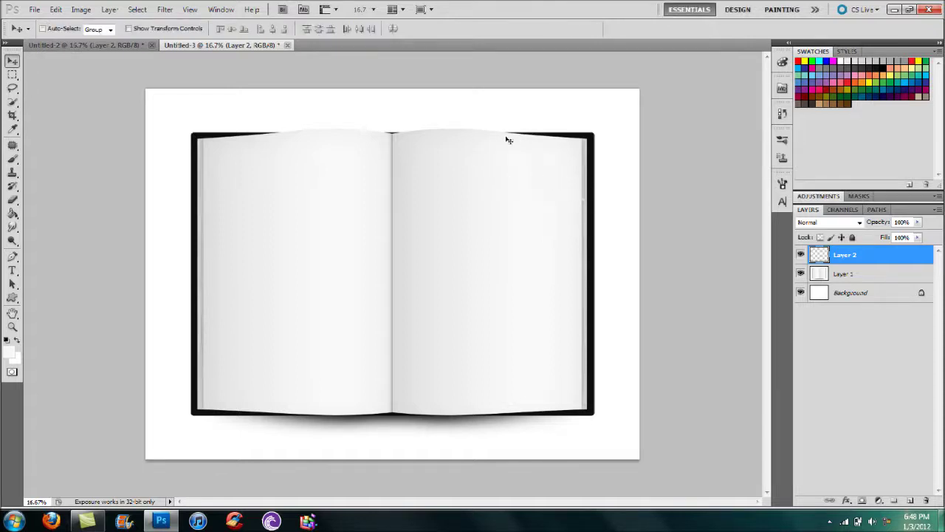
Give Layer 2 a black, Normal-mode Outer Glow and nudge the curl into the page corner.
double_click(884, 259)
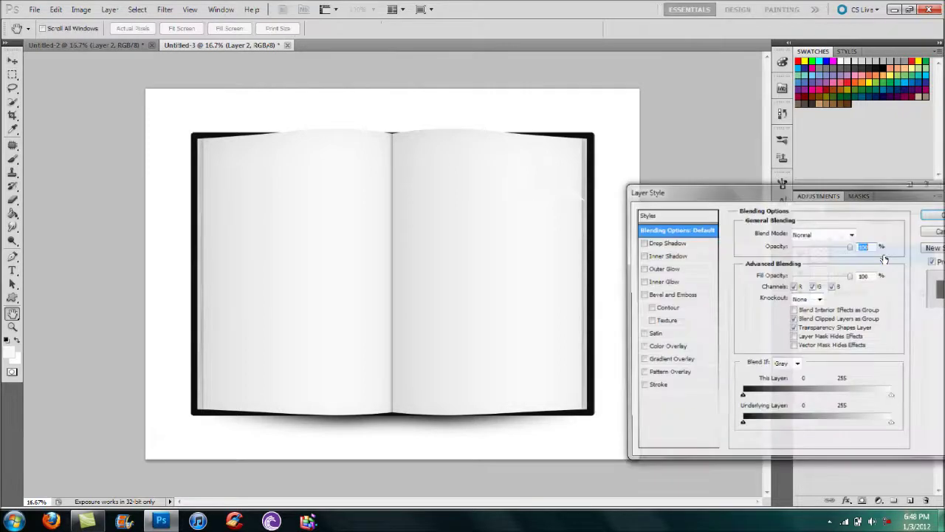
click(671, 272)
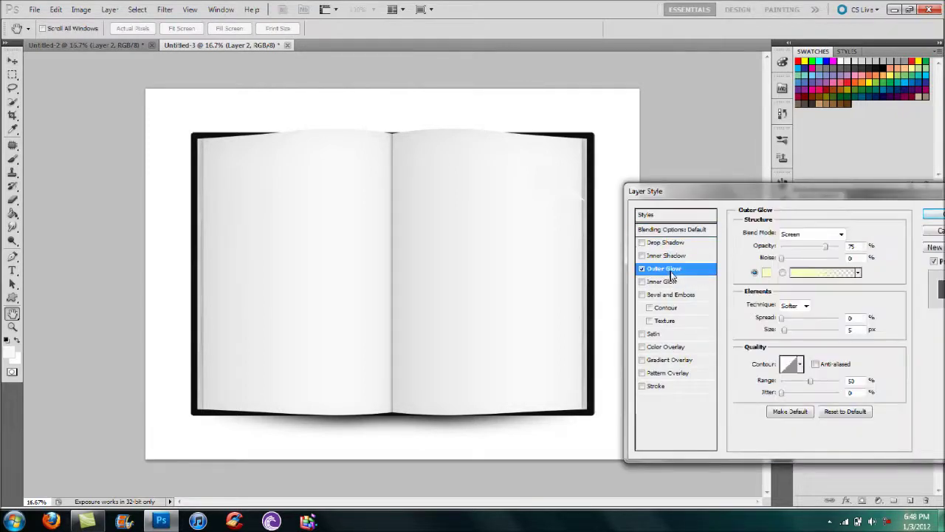
click(767, 273)
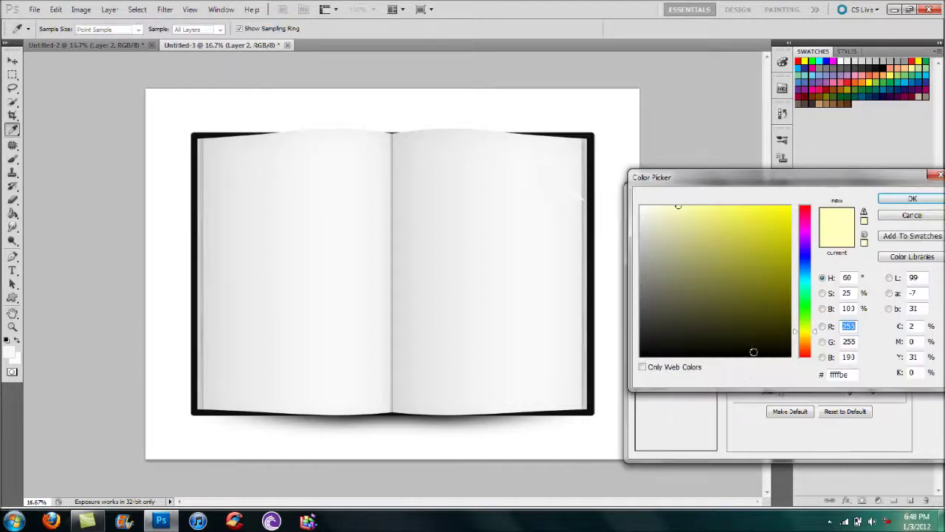
click(753, 355)
key(Return)
click(809, 232)
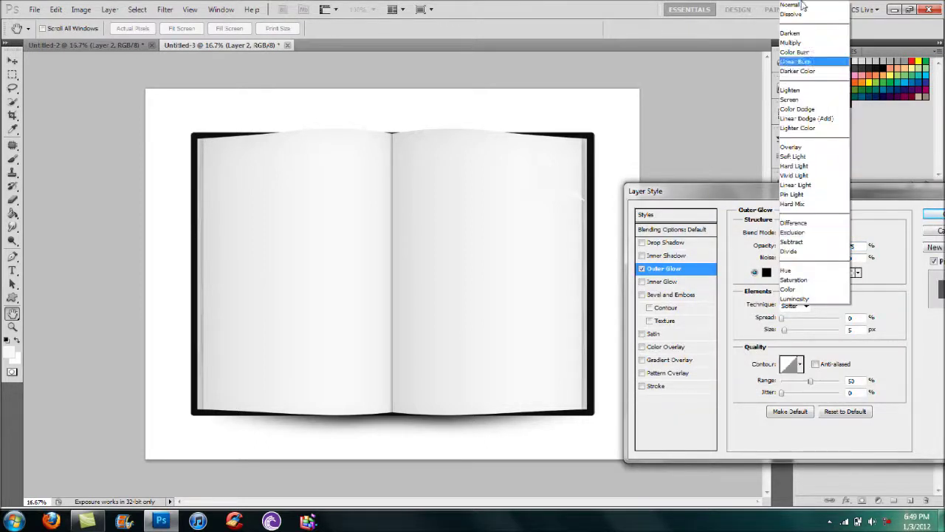
click(801, 5)
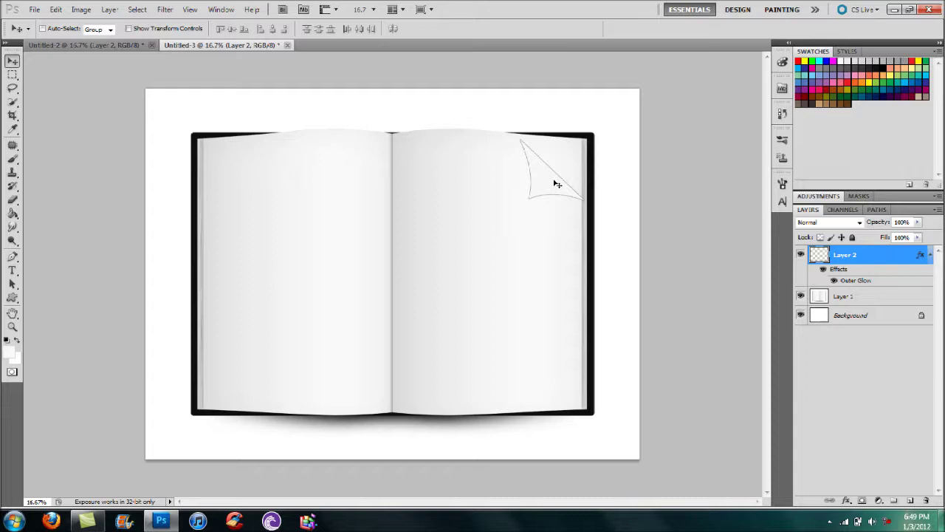
drag(553, 182, 550, 181)
drag(550, 181, 550, 181)
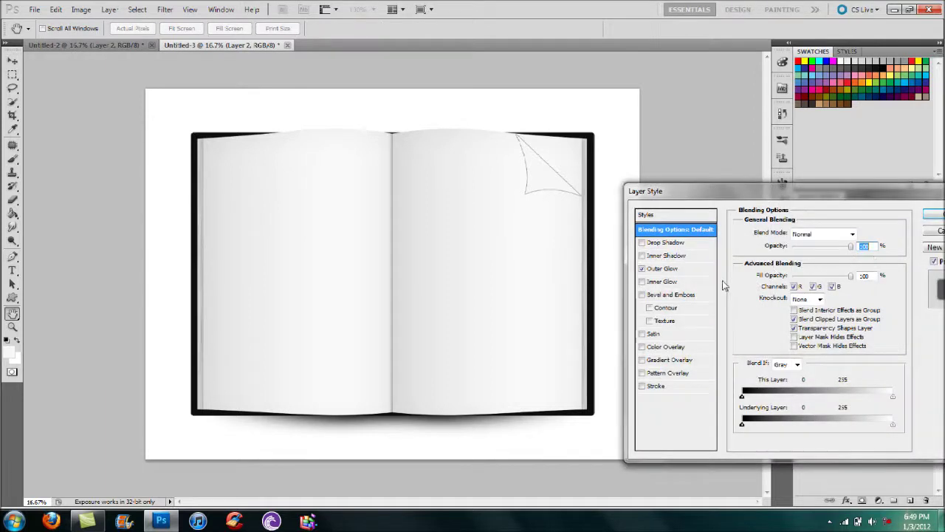
Swap Outer Glow for a Drop Shadow at 45° angle, Normal blending, with a larger size.
click(642, 269)
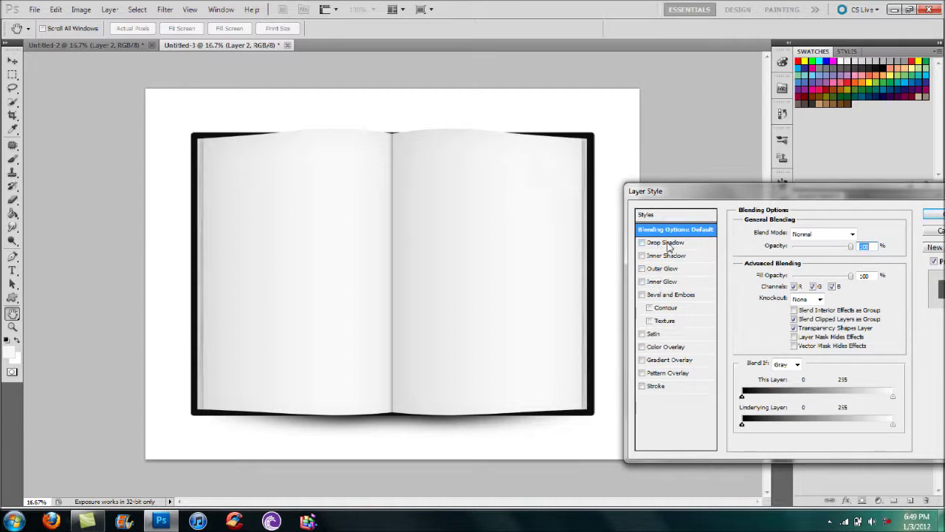
click(668, 246)
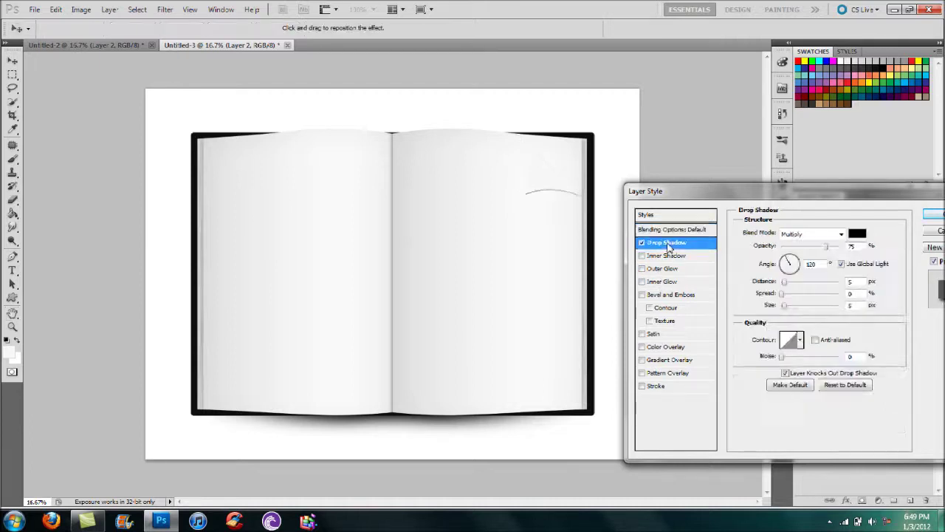
click(798, 260)
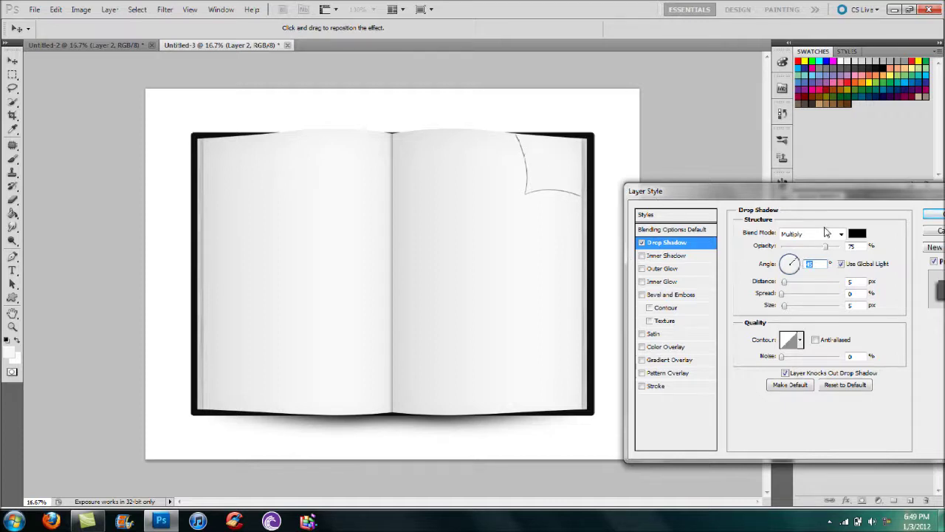
click(826, 233)
click(789, 10)
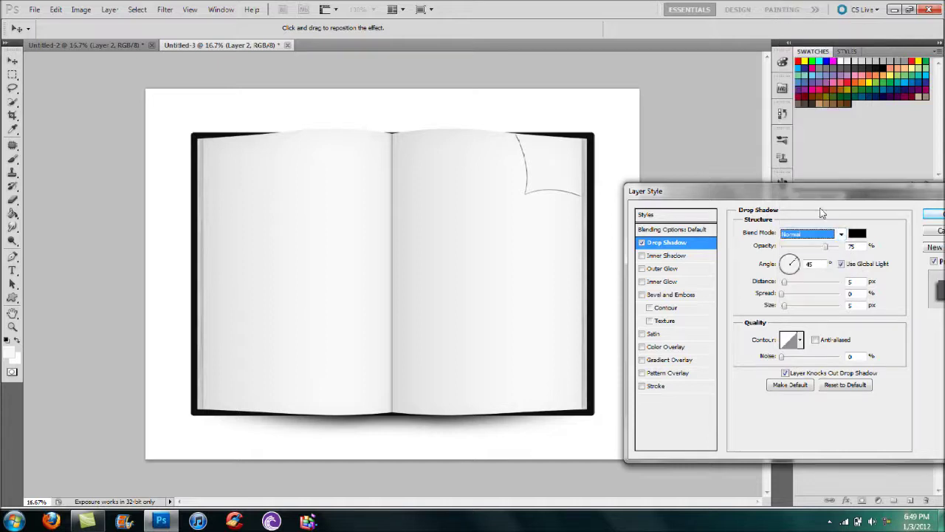
click(785, 306)
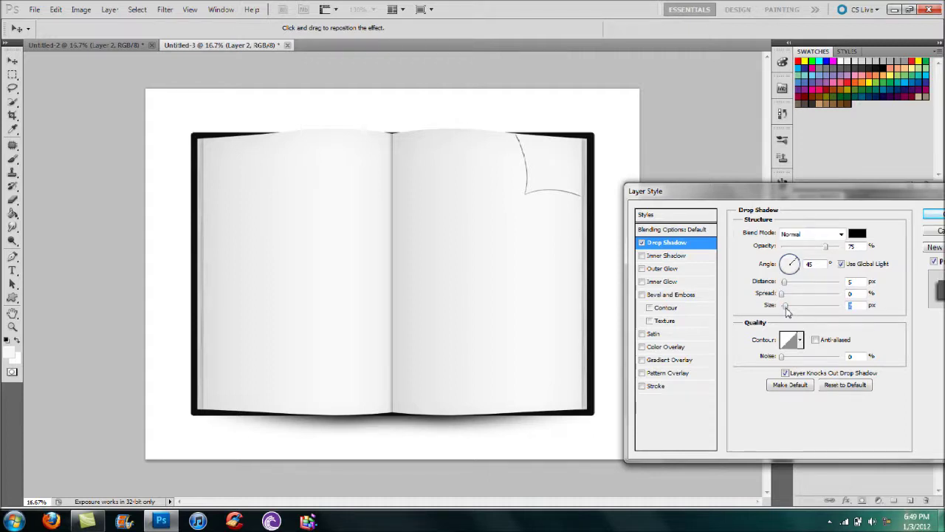
drag(787, 310, 793, 296)
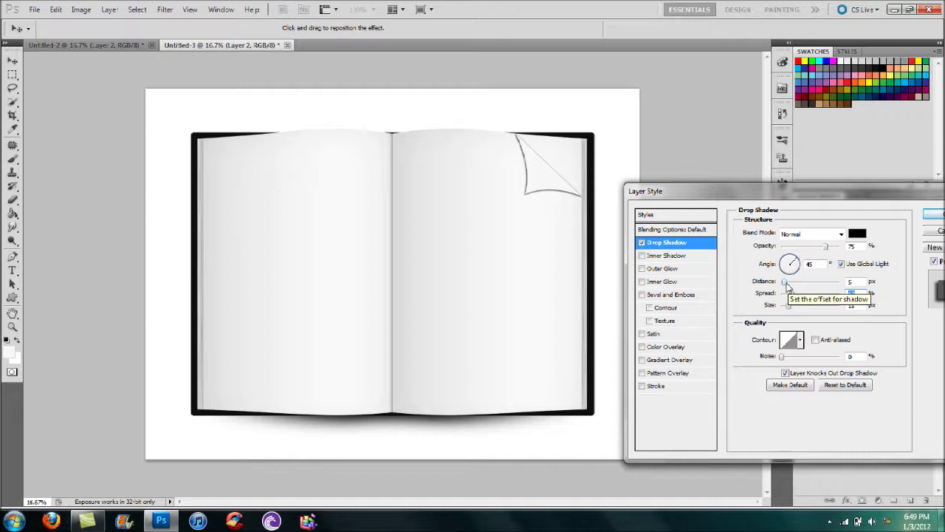
Set the drop shadow to 70% opacity, 13 px distance, 17% spread, 24 px size, anti-aliased.
drag(787, 286, 797, 290)
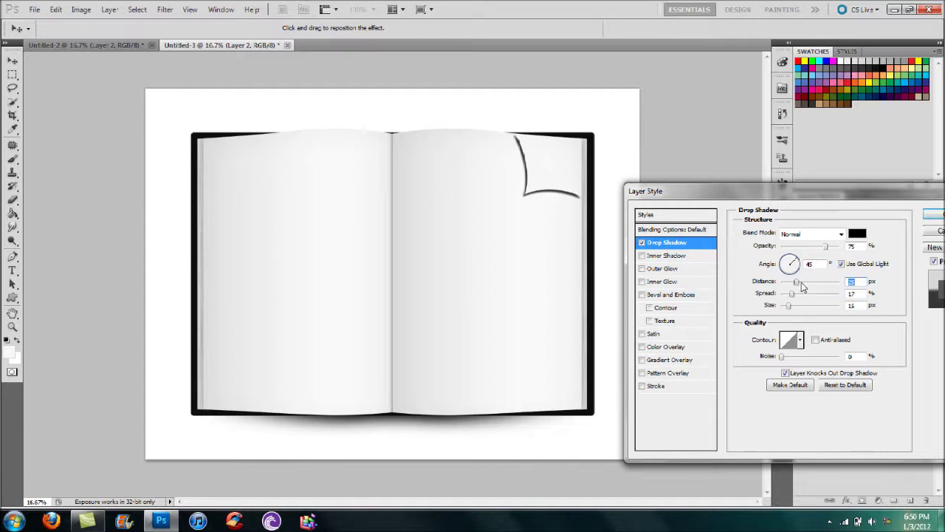
drag(798, 282, 788, 289)
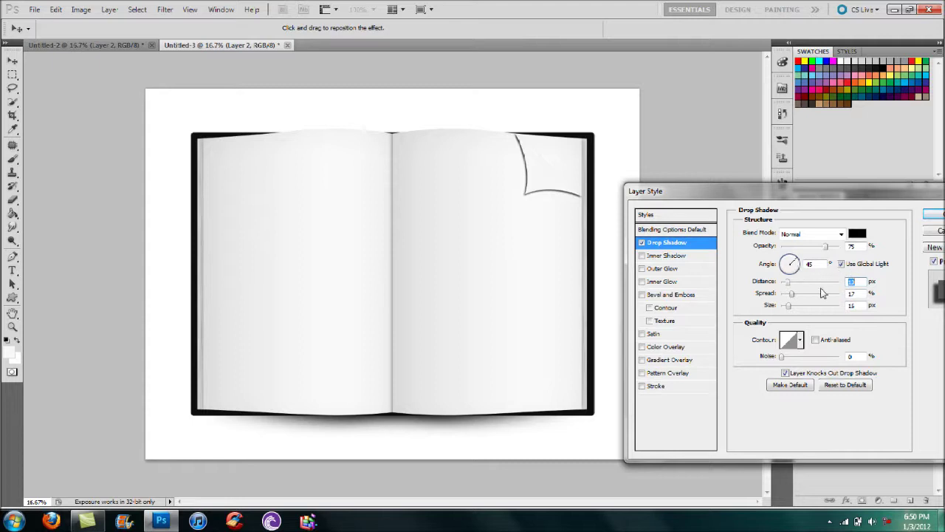
mouse_move(826, 249)
mouse_down()
mouse_move(803, 254)
mouse_move(824, 254)
mouse_up()
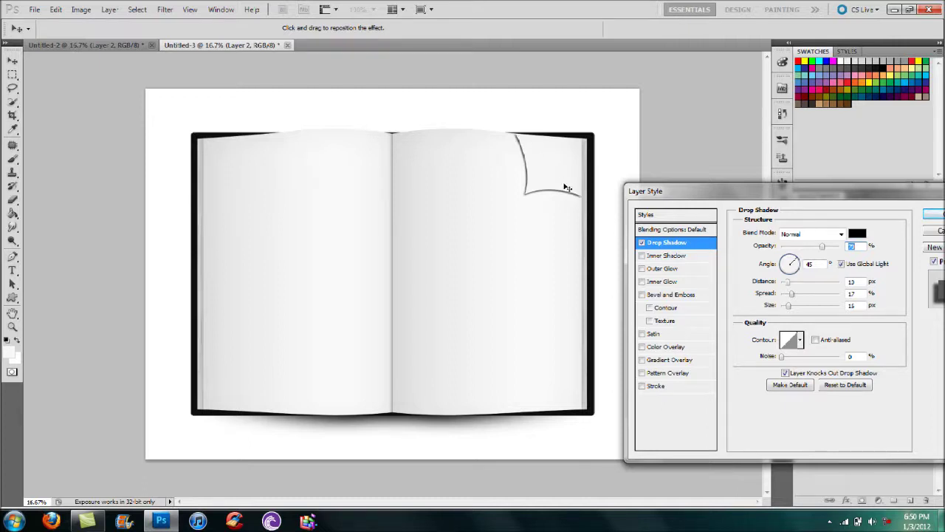
drag(789, 305, 792, 307)
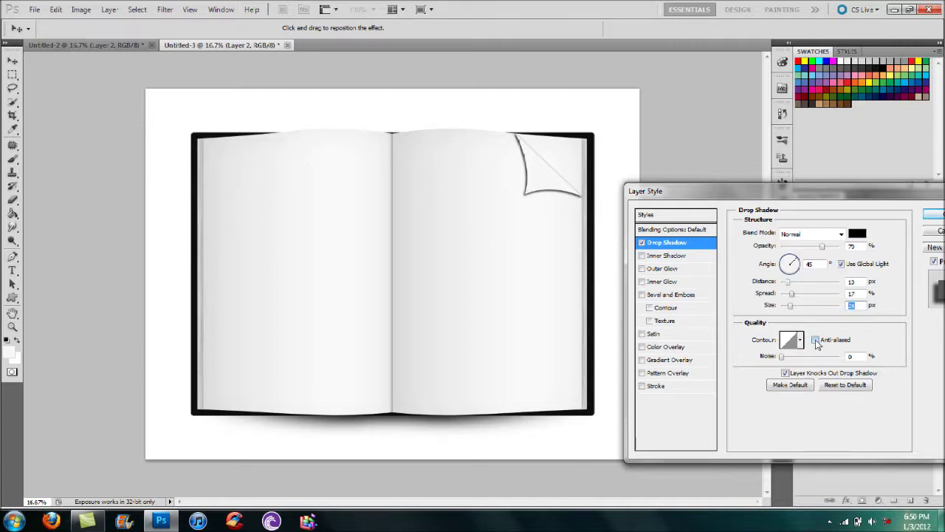
click(816, 340)
Try Gaussian and other shadow contours, keep Linear, and confirm the Layer Style.
click(801, 342)
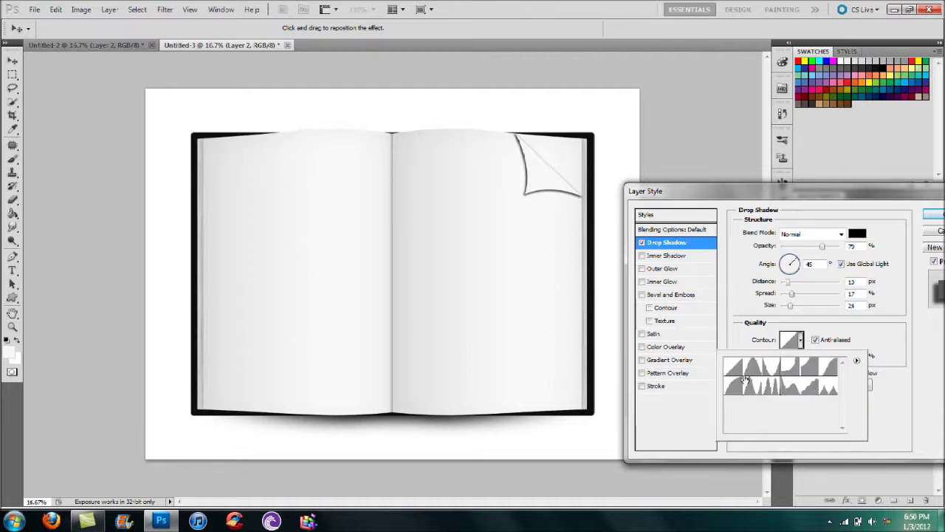
click(830, 371)
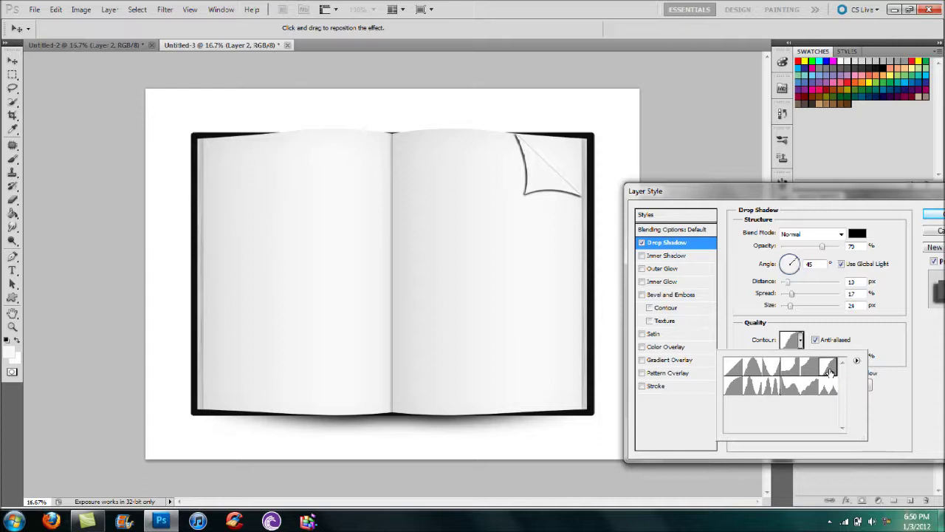
click(736, 388)
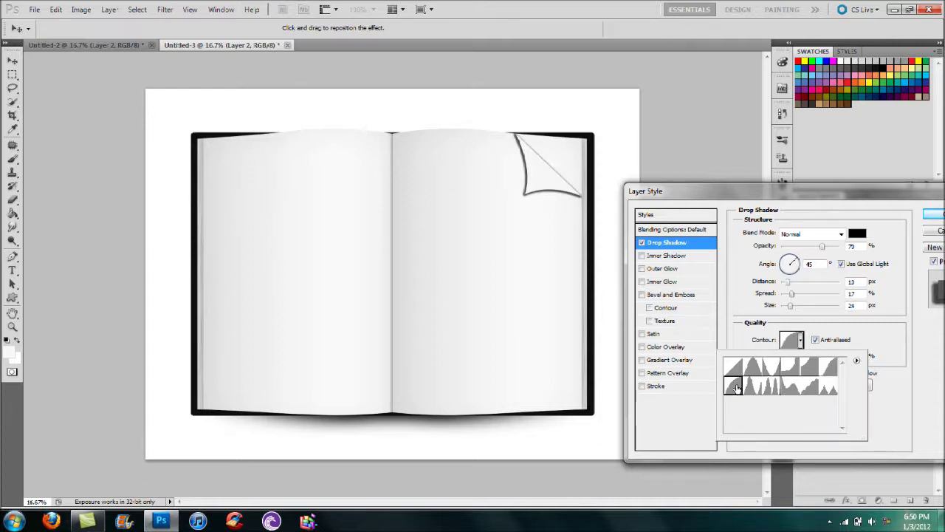
click(733, 366)
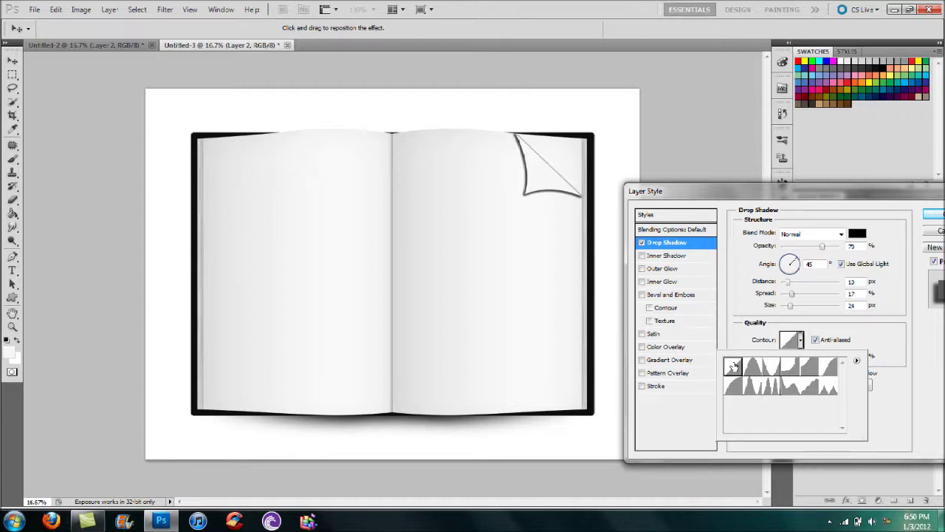
click(900, 365)
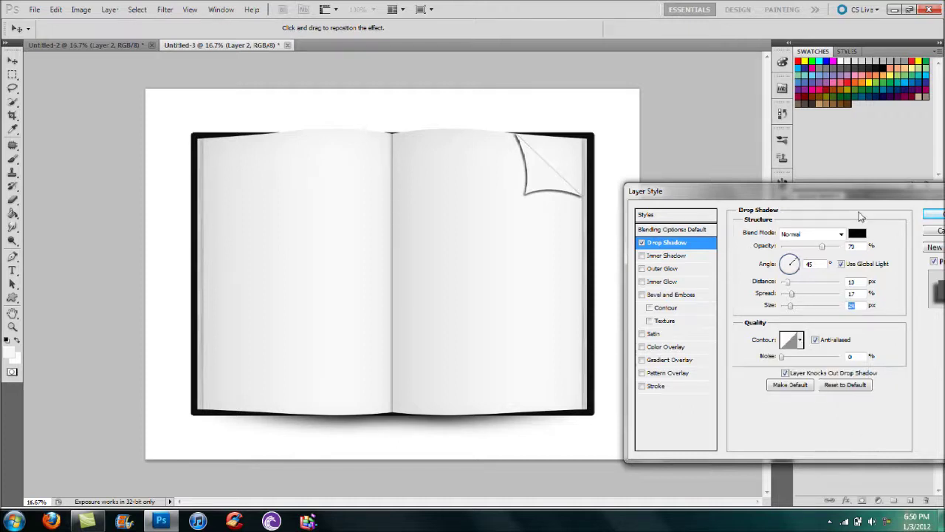
click(933, 216)
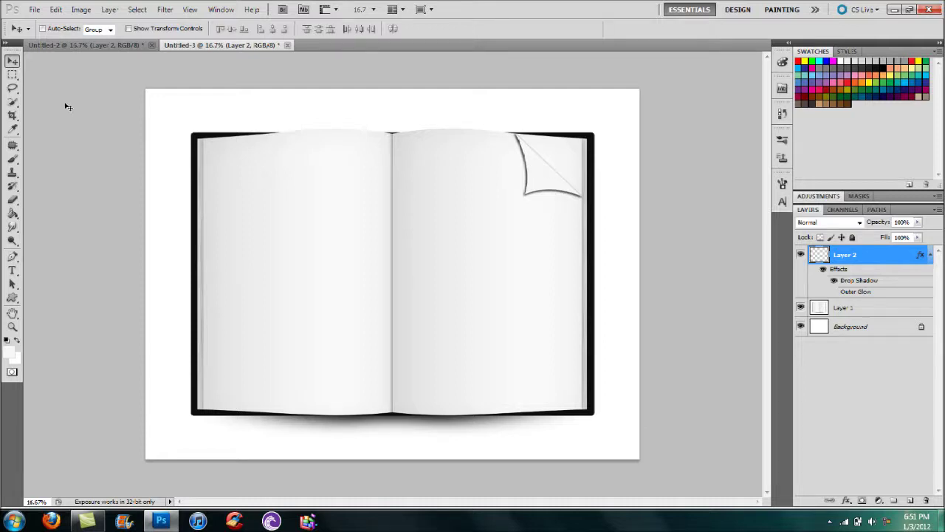
Switch to the Untitled-2 document, whose page curl shows lines of text.
click(88, 45)
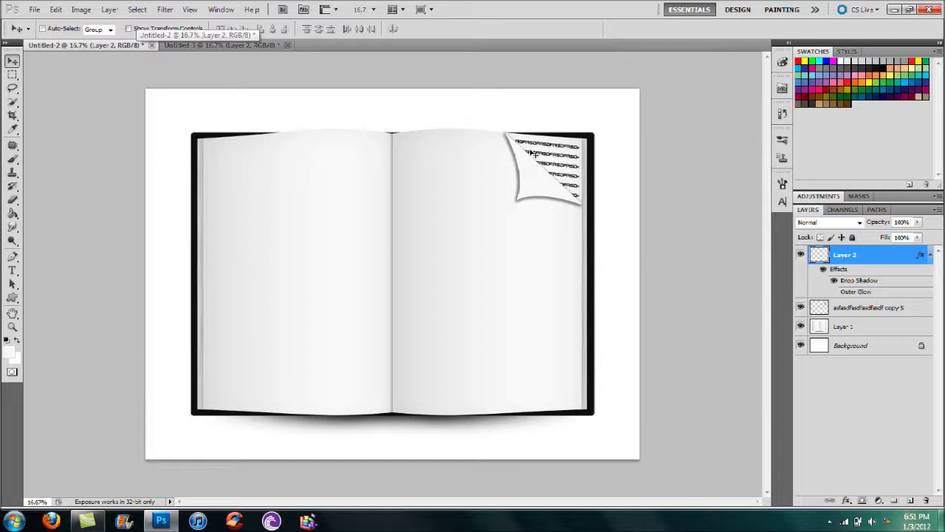